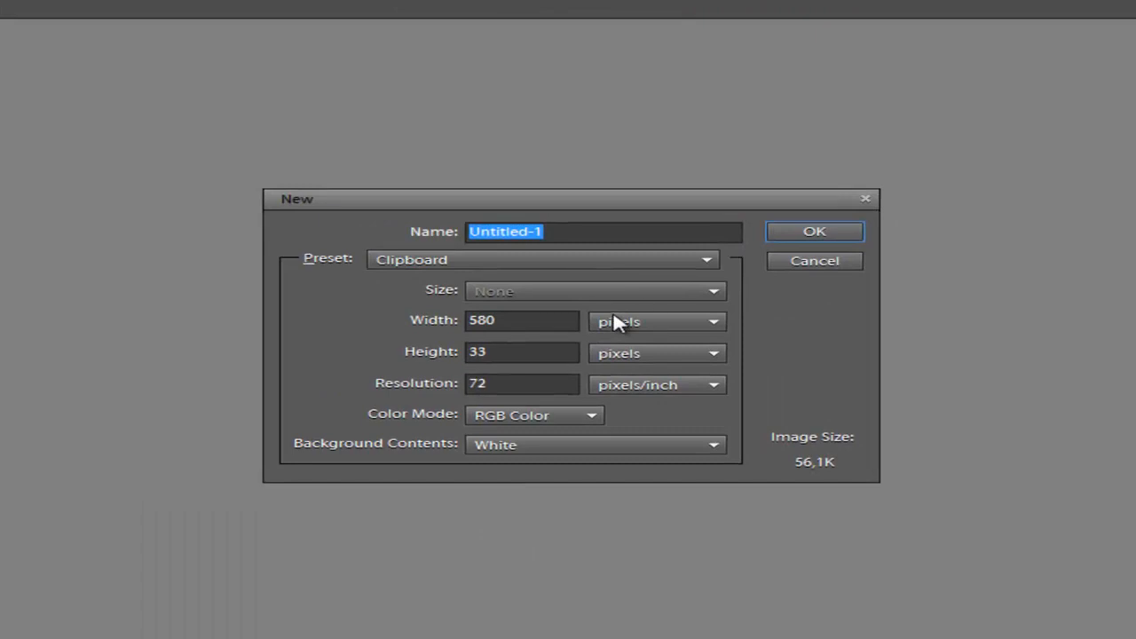
Create a new blank 580 x 400 pixel document at 72 pixels/inch with a white background.
drag(503, 353, 383, 351)
text(400)
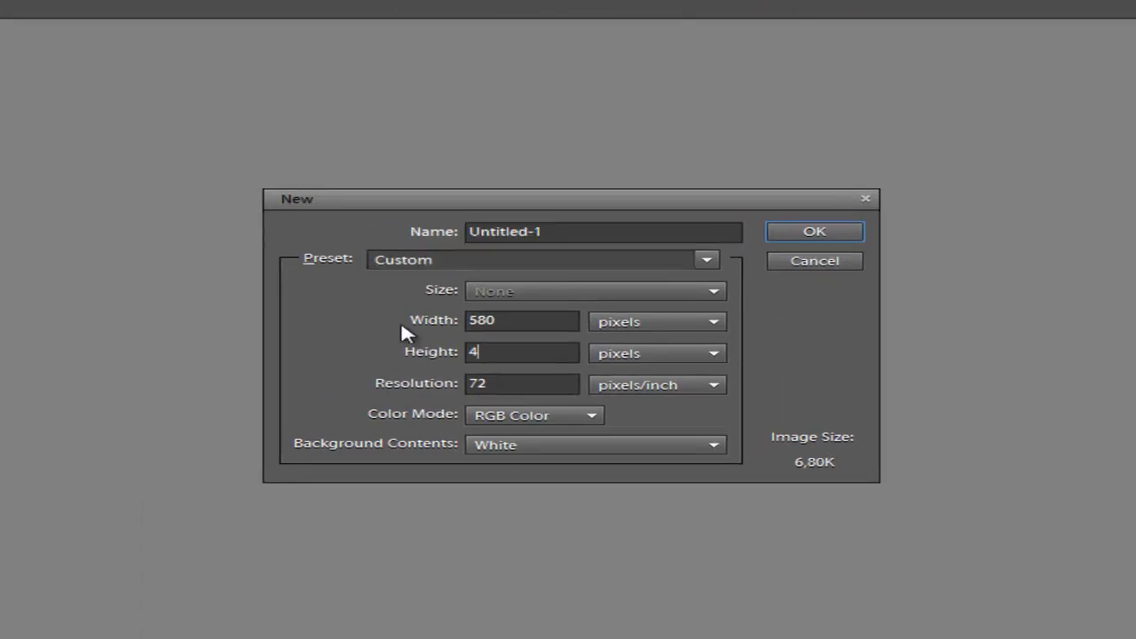
click(488, 382)
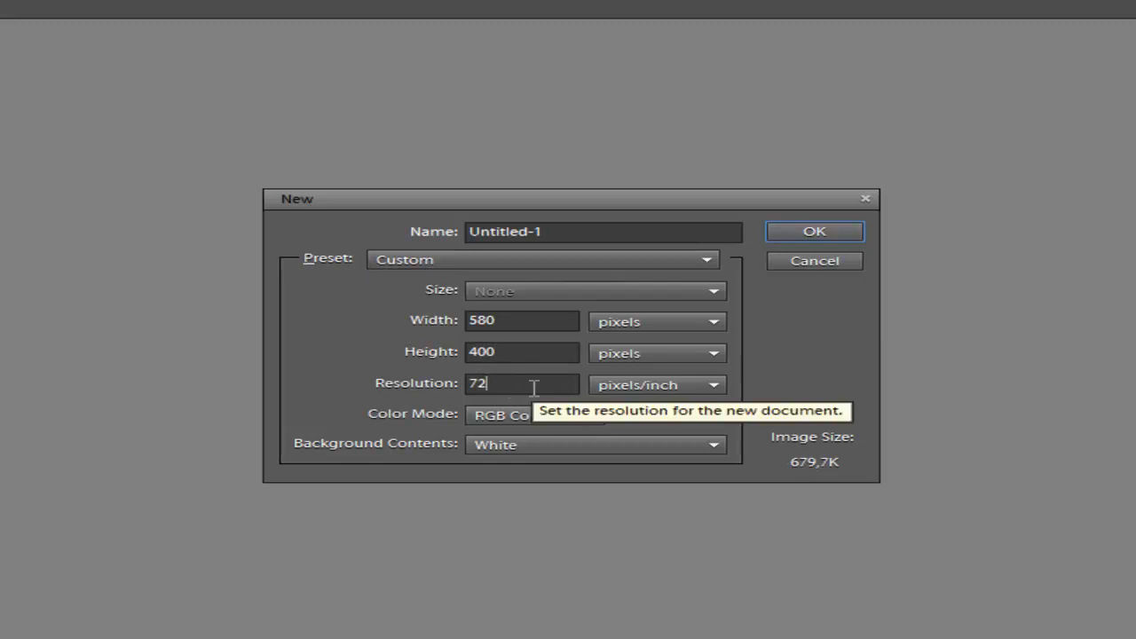
click(852, 231)
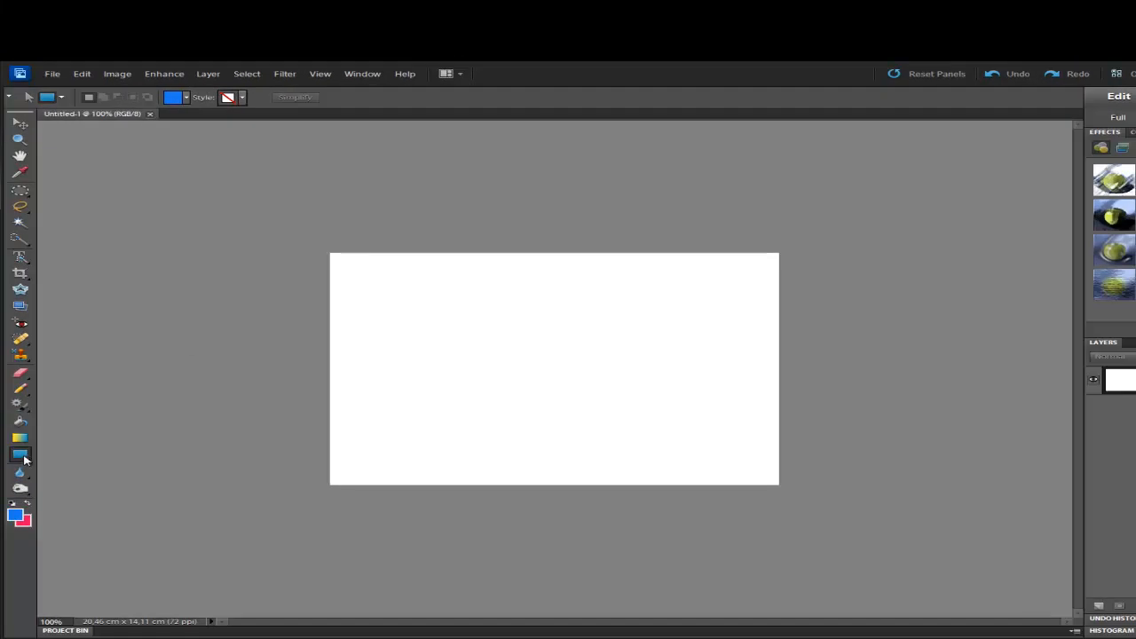
Draw two blue rectangles side by side in the canvas's upper half with the Rectangle Tool, and undo both.
click(21, 456)
click(98, 460)
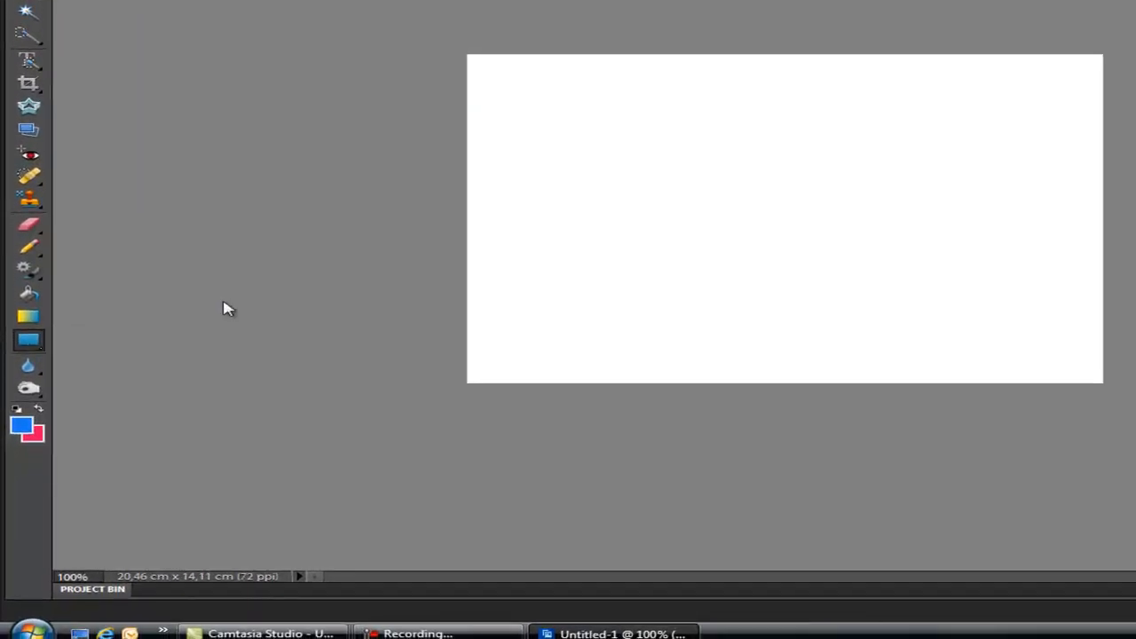
drag(518, 85, 756, 189)
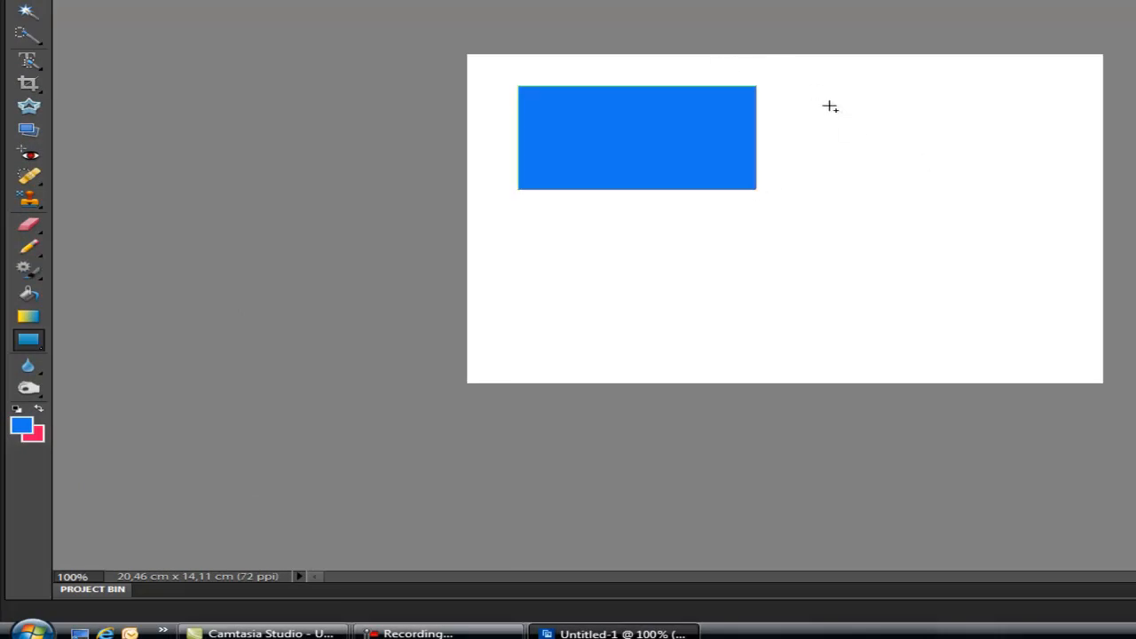
drag(830, 107, 972, 220)
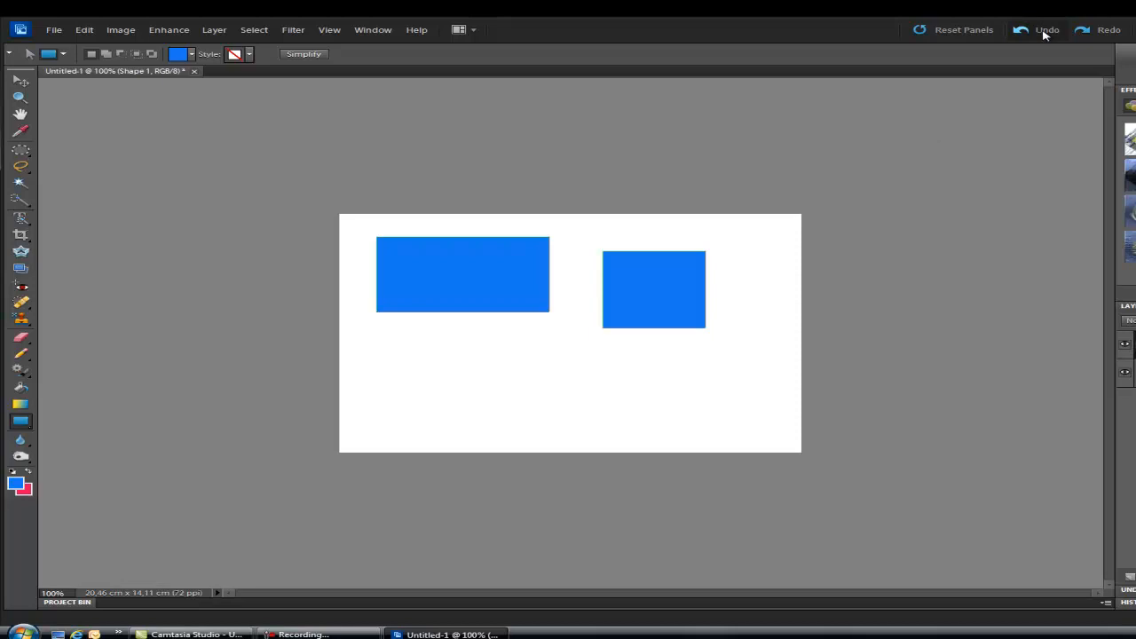
click(1044, 32)
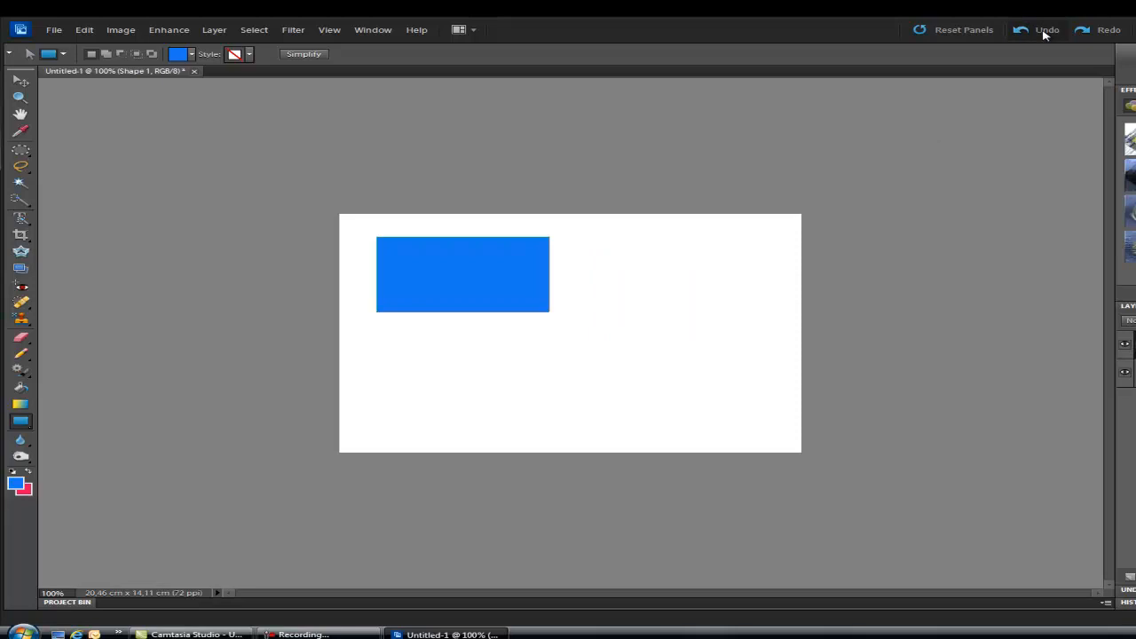
click(1045, 32)
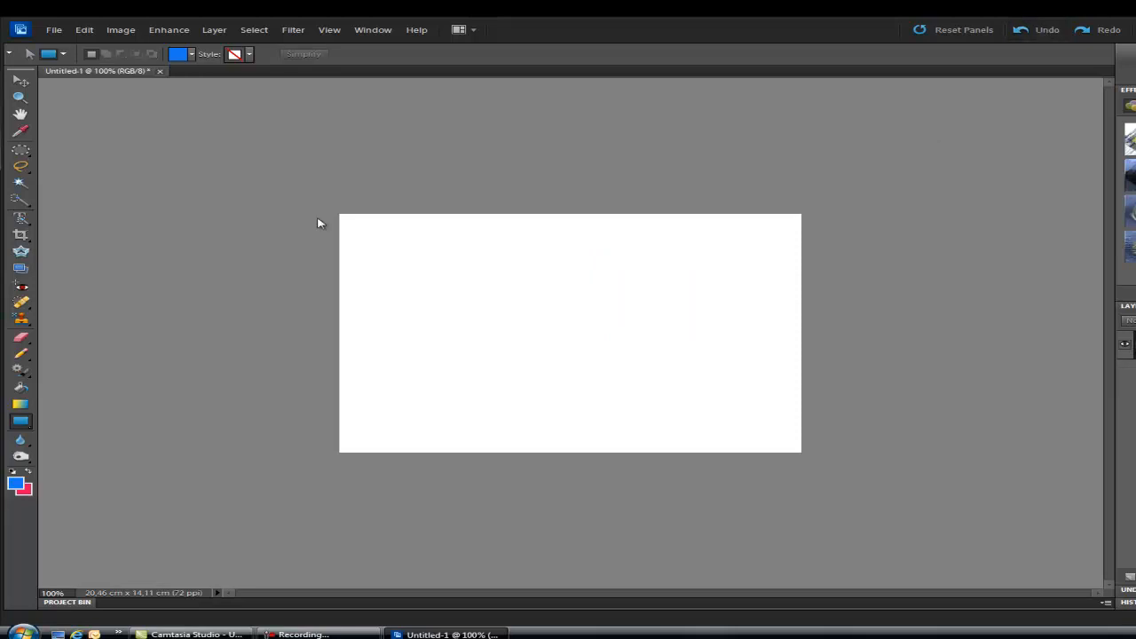
Draw a blue rounded rectangle in the upper-left area of the canvas with the Rounded Rectangle Tool.
click(27, 427)
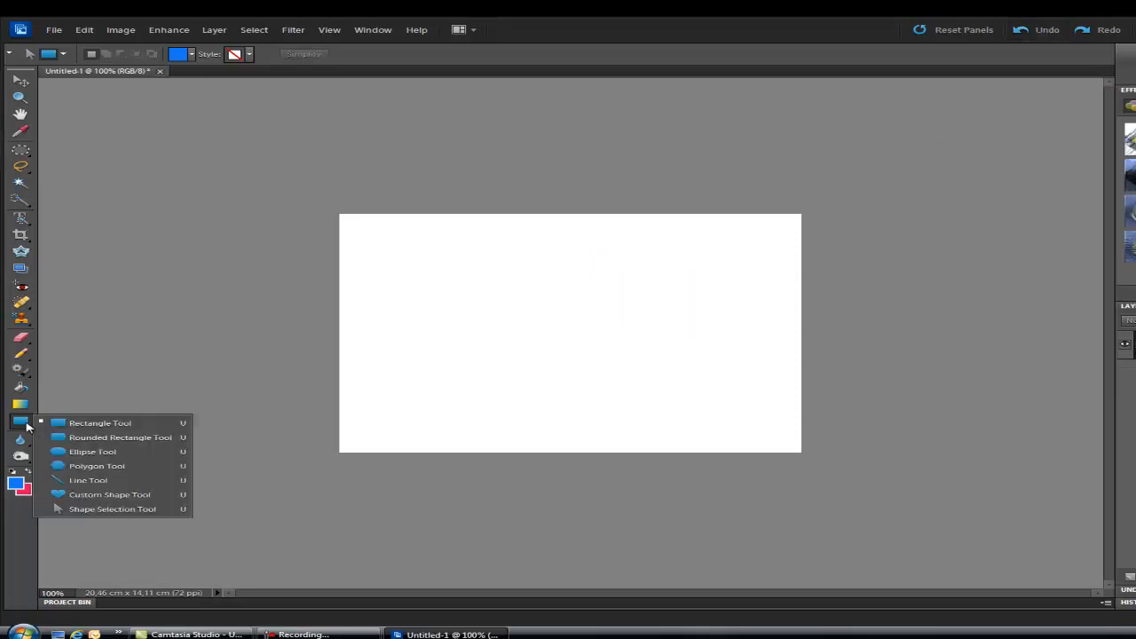
click(97, 438)
drag(381, 244, 570, 318)
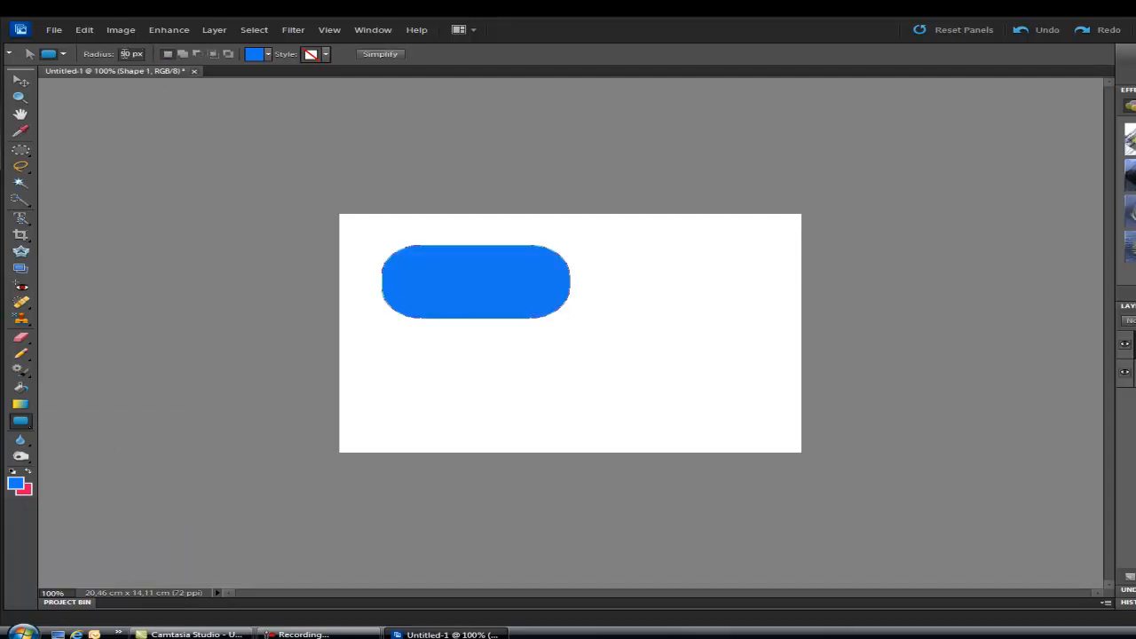
Draw a second rounded rectangle with a 5 px corner radius beside the first, and undo both shapes.
double_click(127, 54)
text(5)
drag(608, 259, 755, 365)
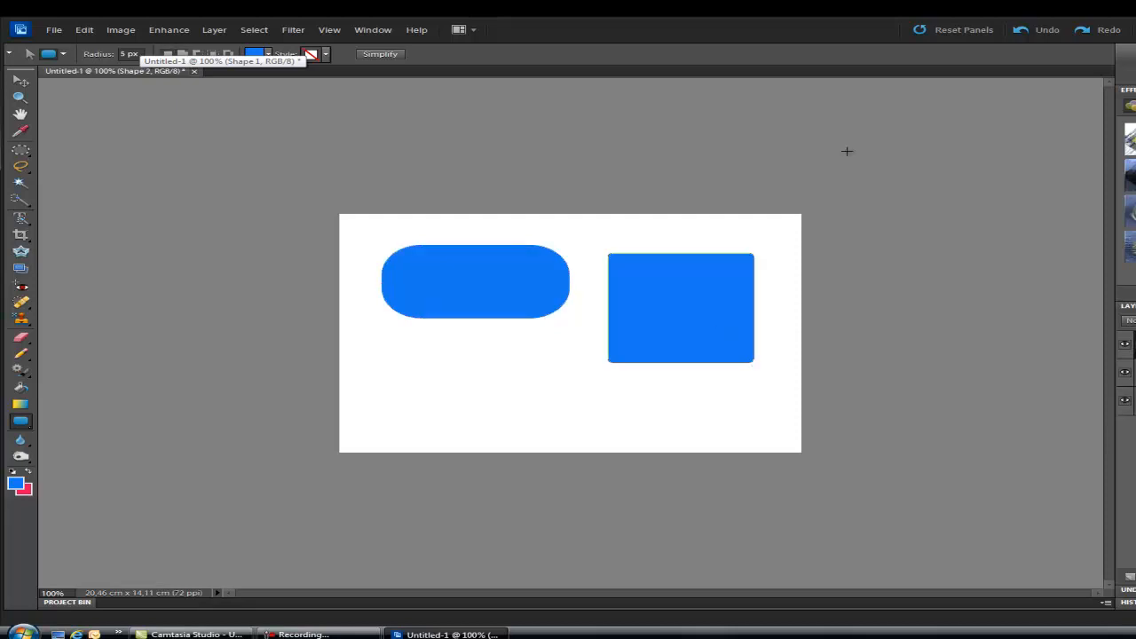
click(1038, 32)
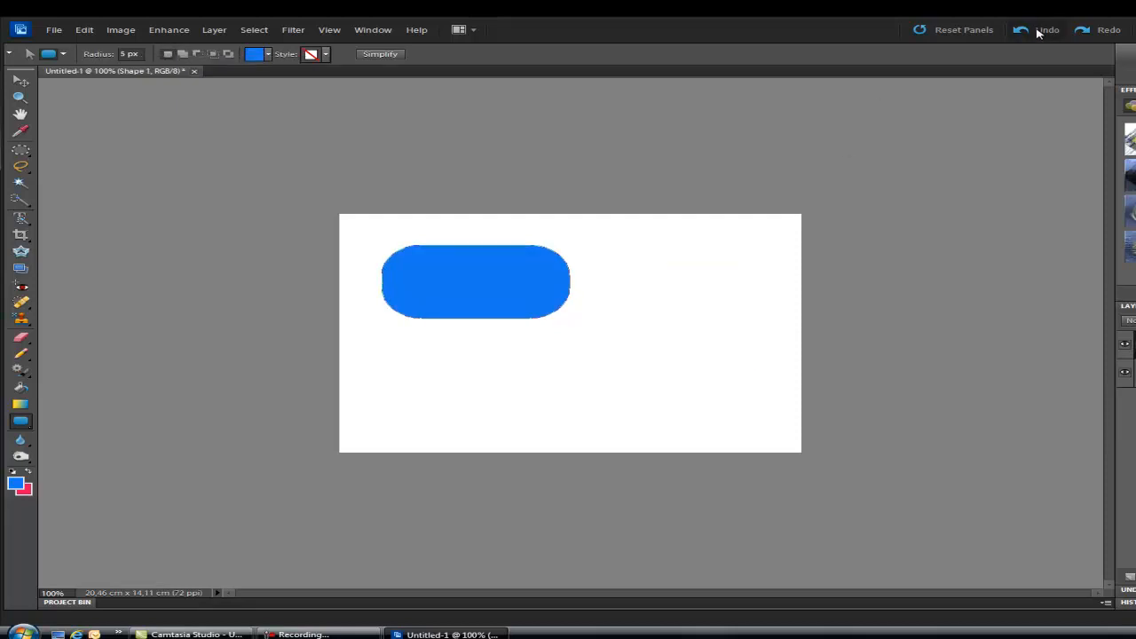
click(1038, 32)
Draw two blue ellipses side by side in the canvas's upper half with the Ellipse Tool, and undo both.
drag(22, 422, 88, 449)
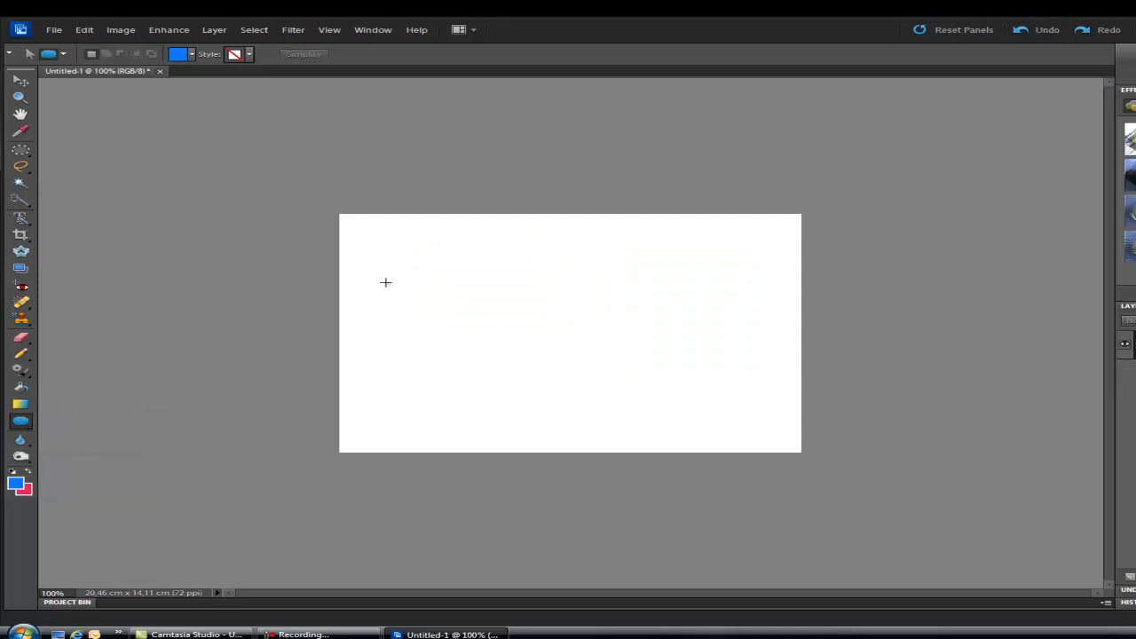
drag(376, 255, 545, 331)
drag(595, 259, 722, 351)
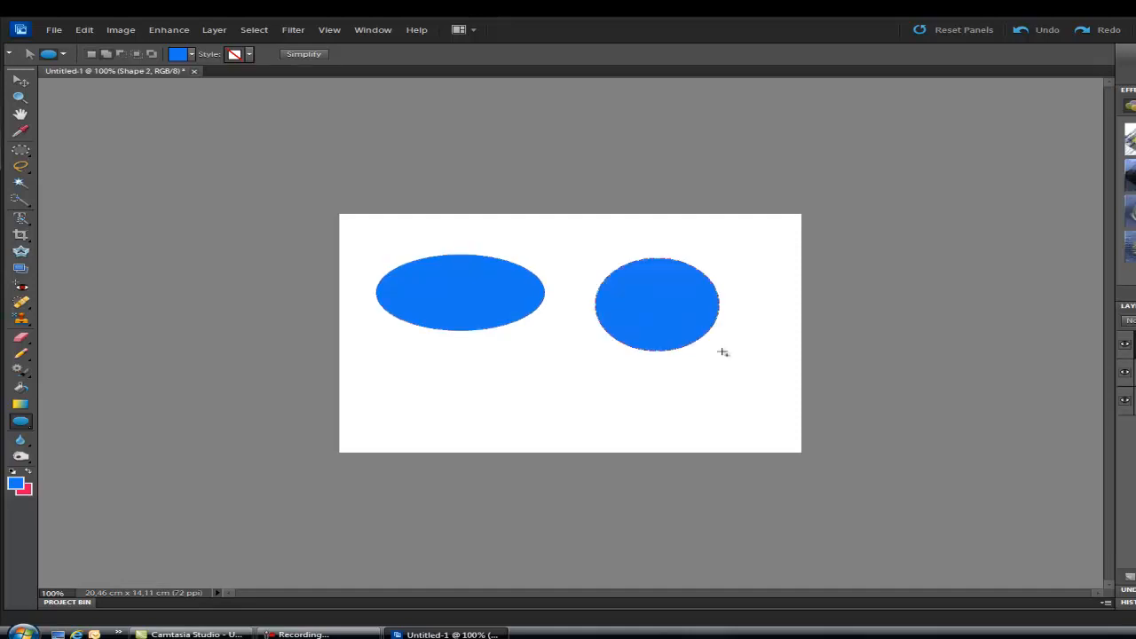
click(1035, 33)
click(1035, 34)
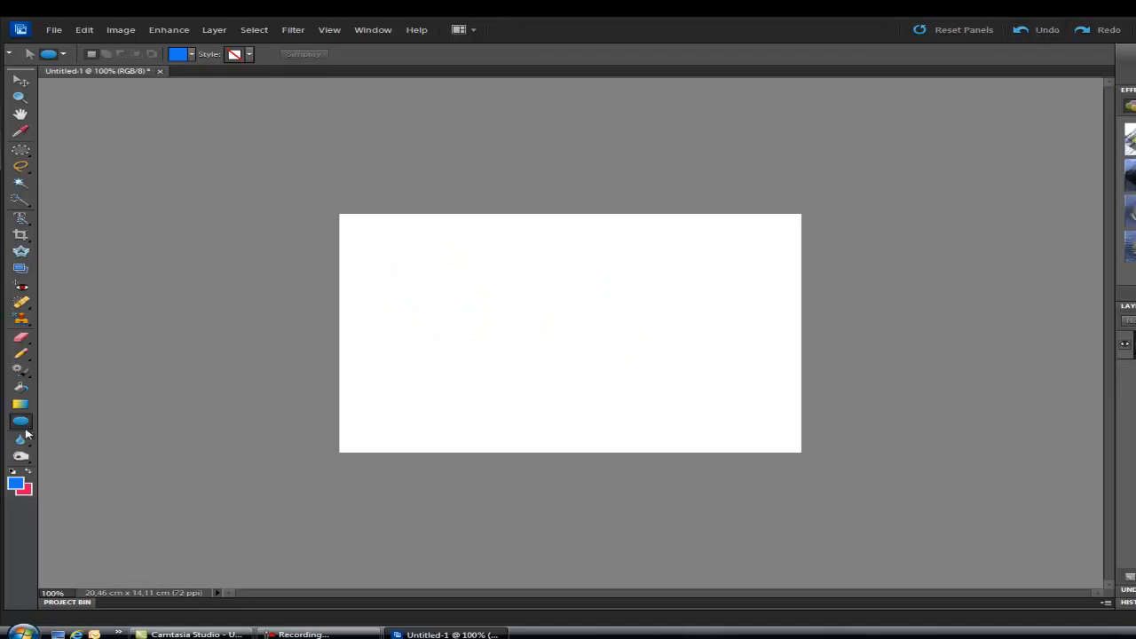
Draw a small and a larger nine-sided polygon on the left half of the canvas with the Polygon Tool.
drag(27, 426, 80, 464)
drag(421, 245, 448, 263)
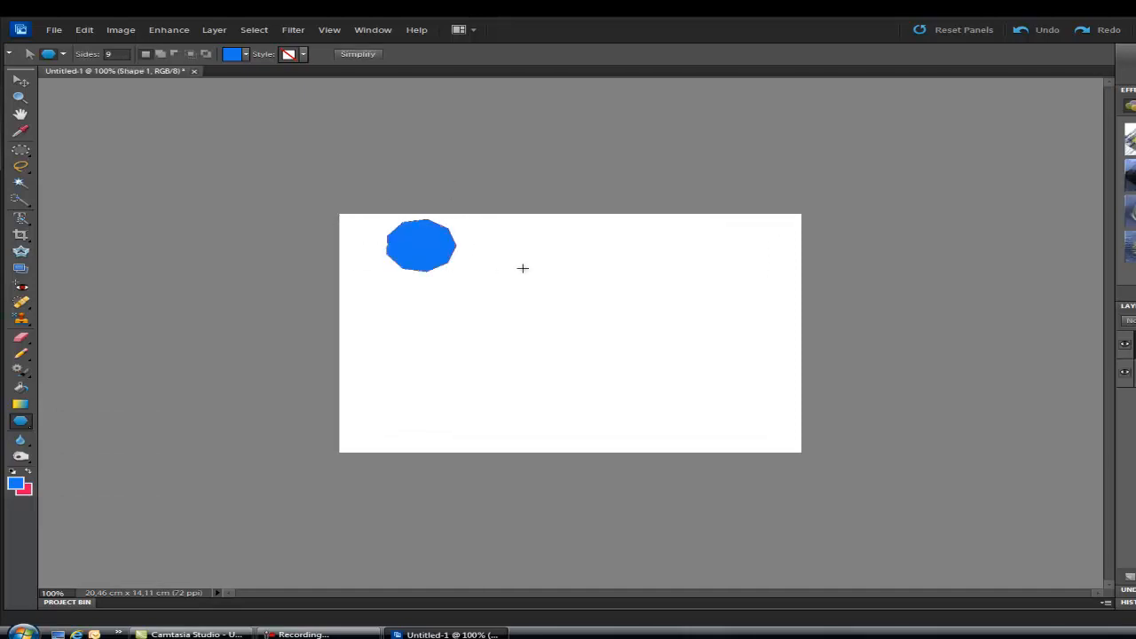
drag(493, 301, 550, 323)
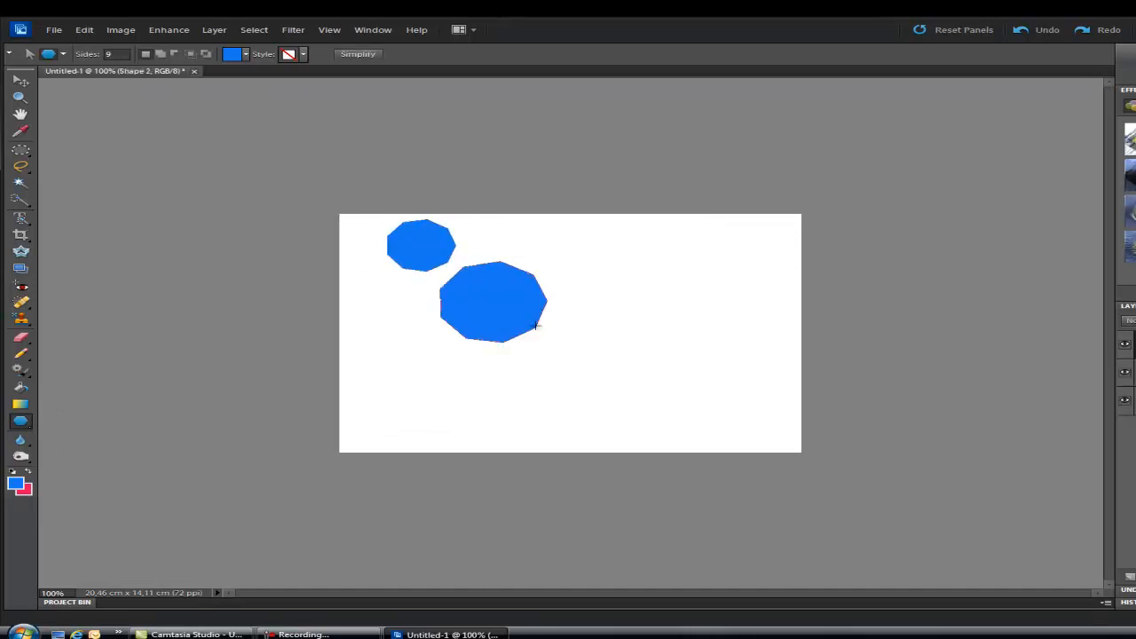
Set the polygon sides to 6 and draw a hexagon to the right of the nine-sided polygons.
double_click(117, 53)
text(6)
drag(623, 289, 678, 313)
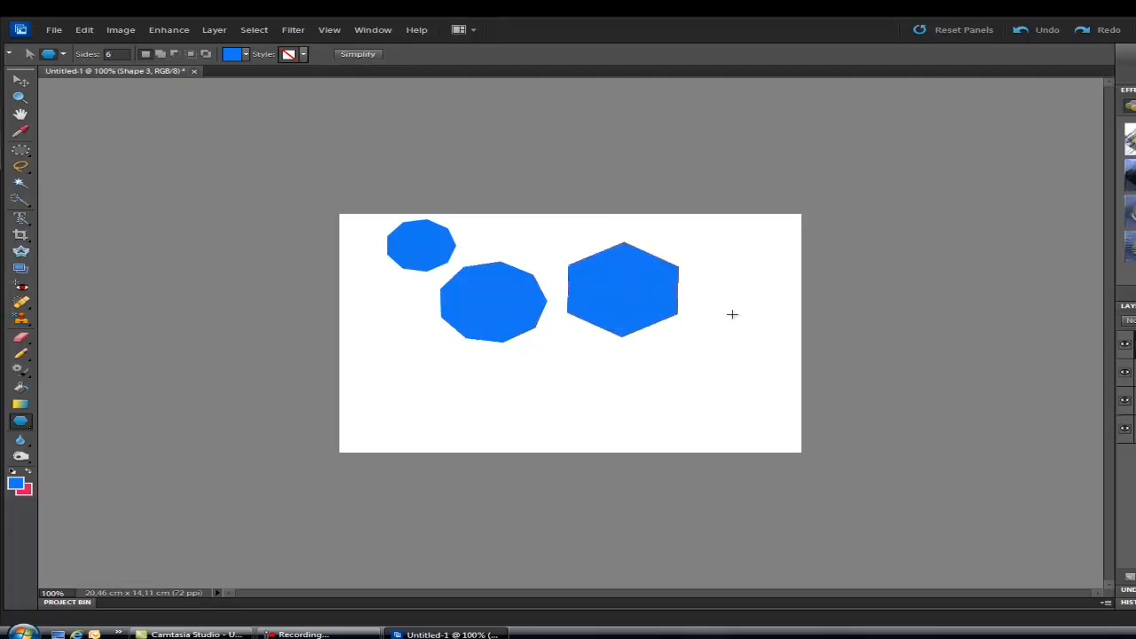
Enable the Star option for polygons and draw a six-pointed star in the canvas's lower-left area.
click(63, 54)
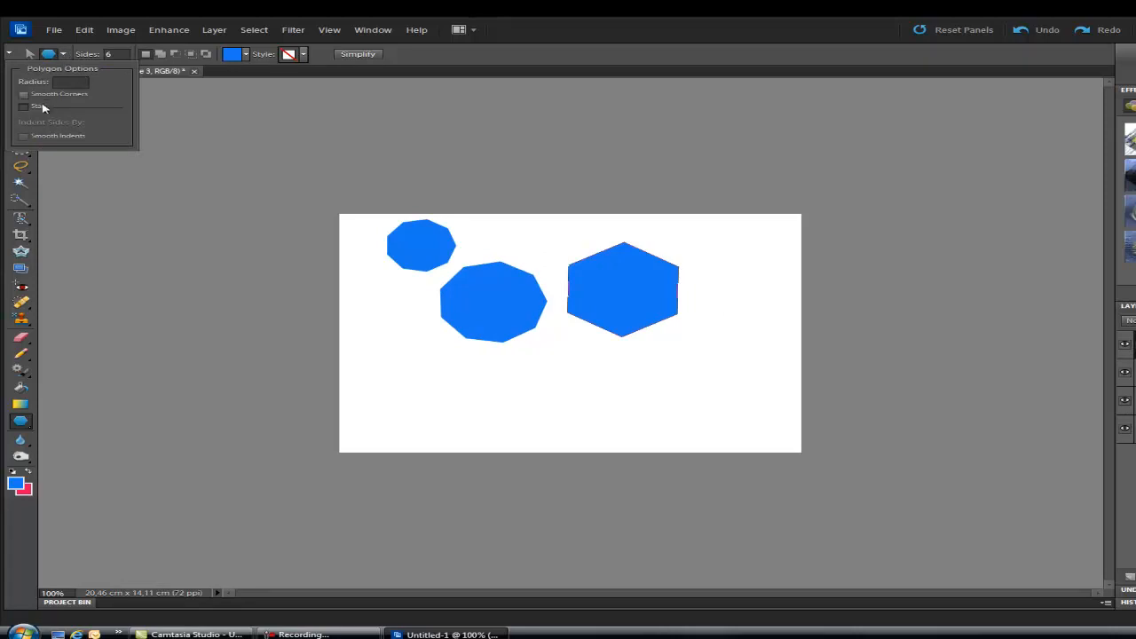
click(23, 106)
drag(396, 380, 440, 399)
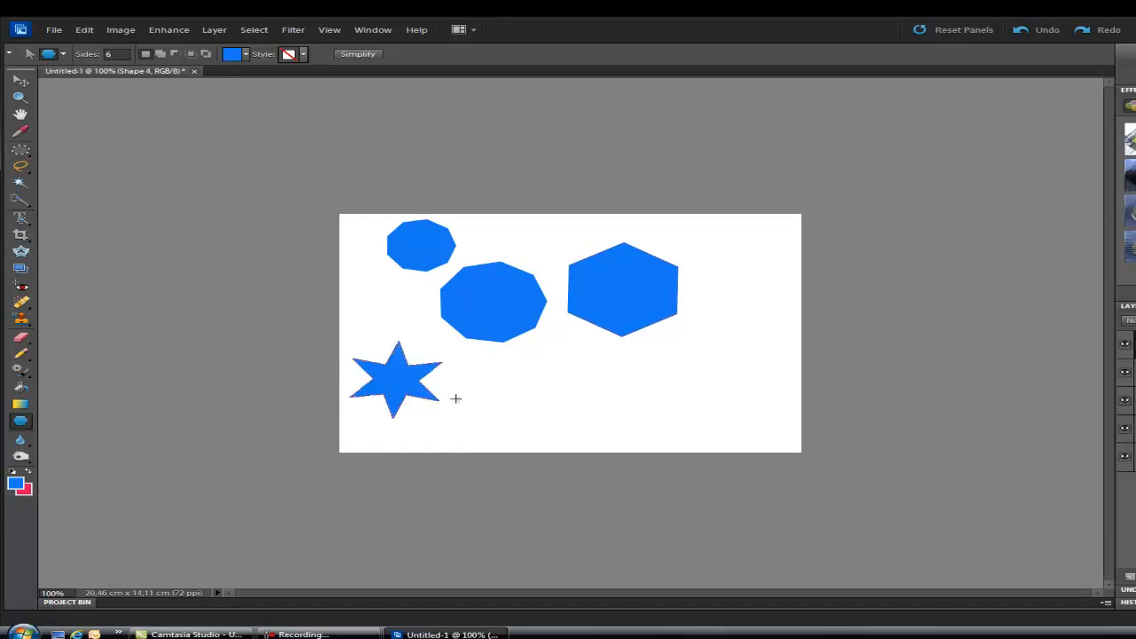
Lower the Indent Sides By percentage and draw a second, shallower six-pointed star in the canvas's lower centre.
click(63, 55)
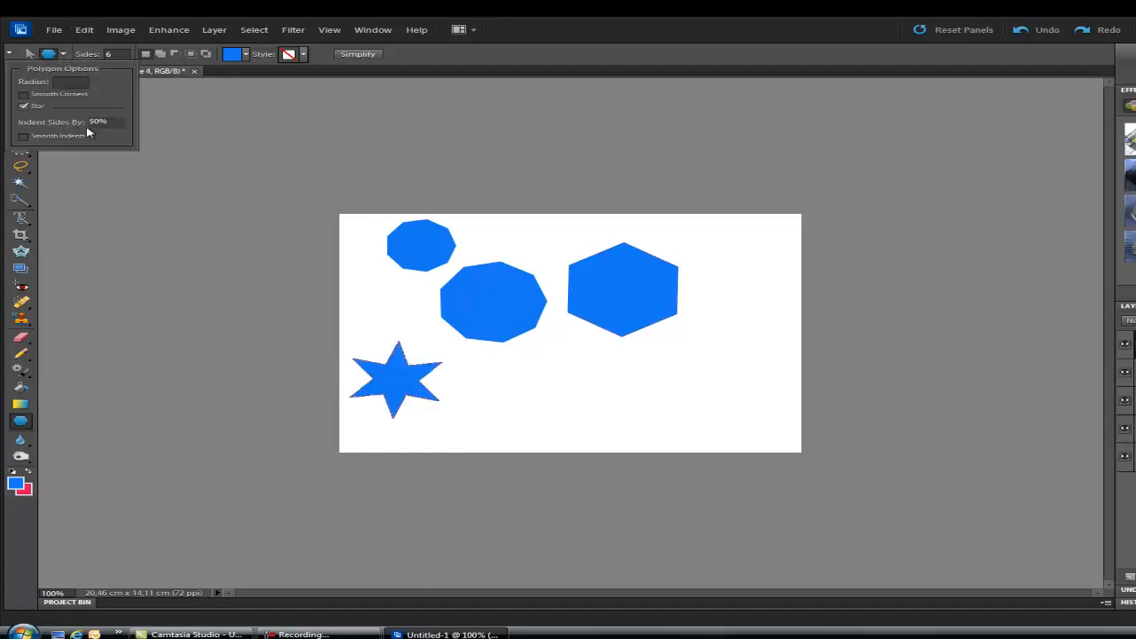
click(90, 121)
drag(553, 381, 604, 398)
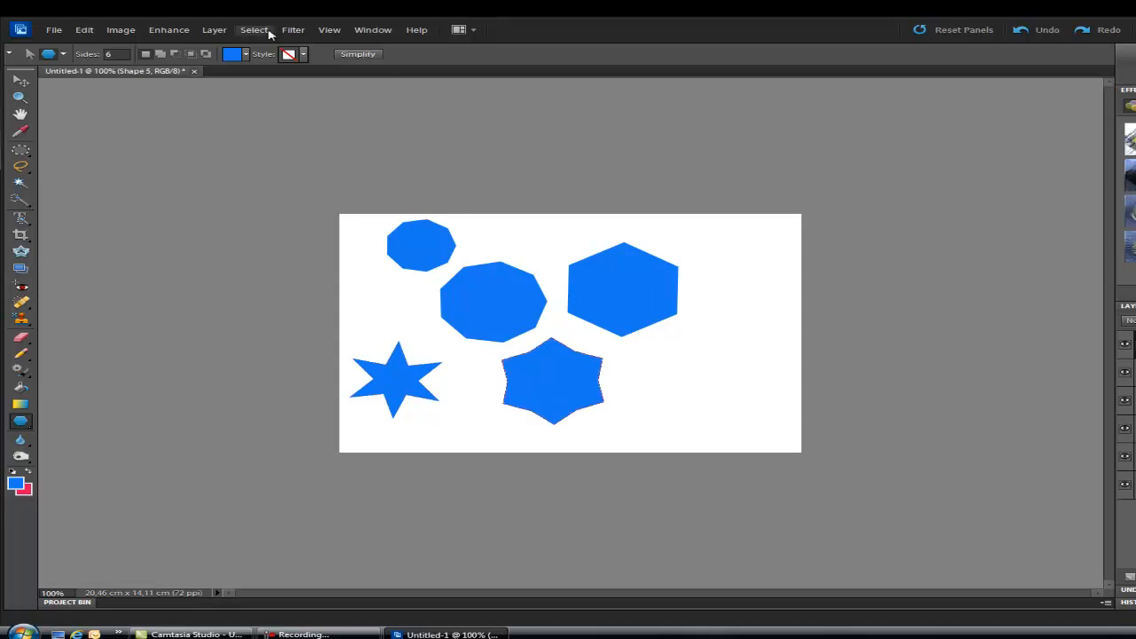
Change the Indent Sides By percentage again and draw a third star in the canvas's lower-right area.
click(63, 54)
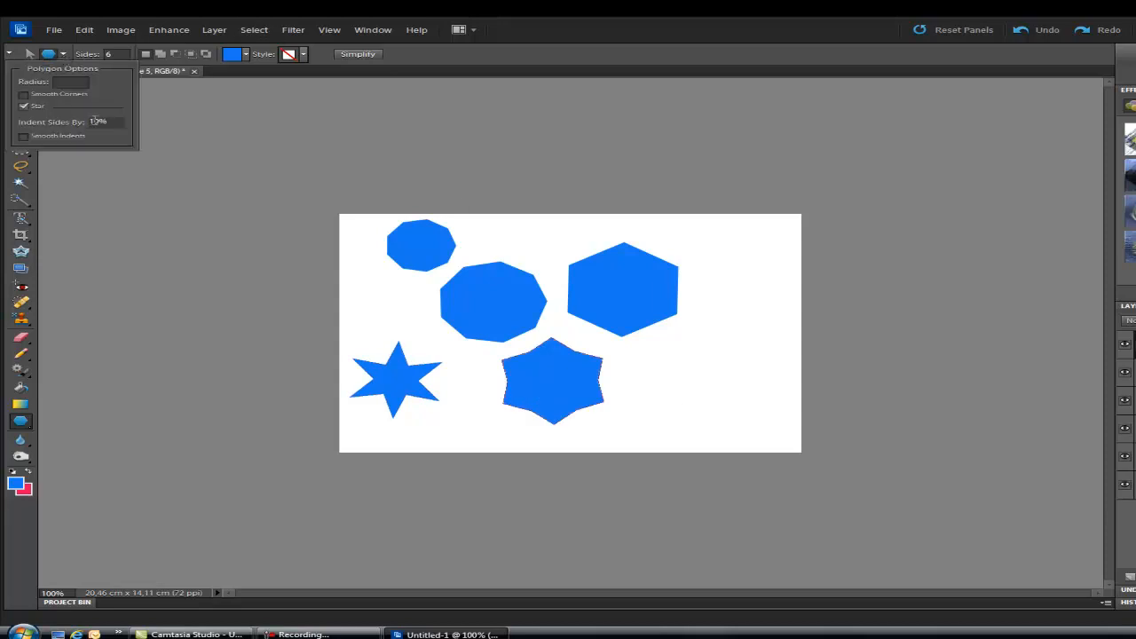
double_click(96, 120)
drag(690, 355, 754, 385)
Undo all the polygons and stars drawn on the canvas.
click(1042, 33)
click(1042, 33)
click(1042, 33)
click(1042, 32)
click(1042, 33)
click(1042, 32)
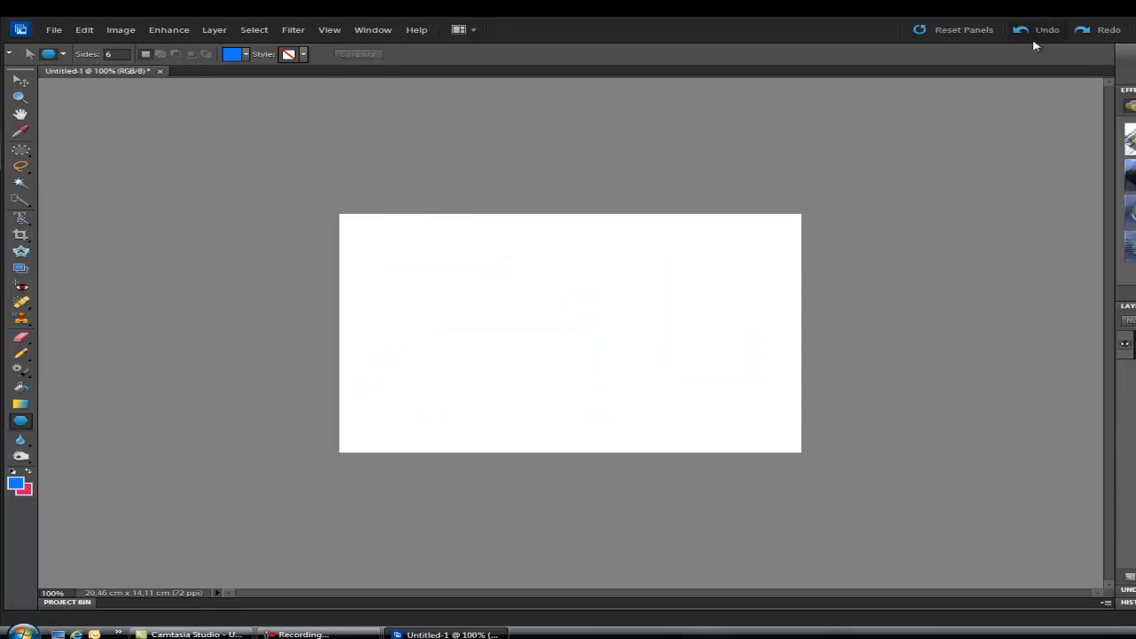
Draw a horizontal line 1 px thick across the canvas's upper-left area with the Line Tool.
click(21, 421)
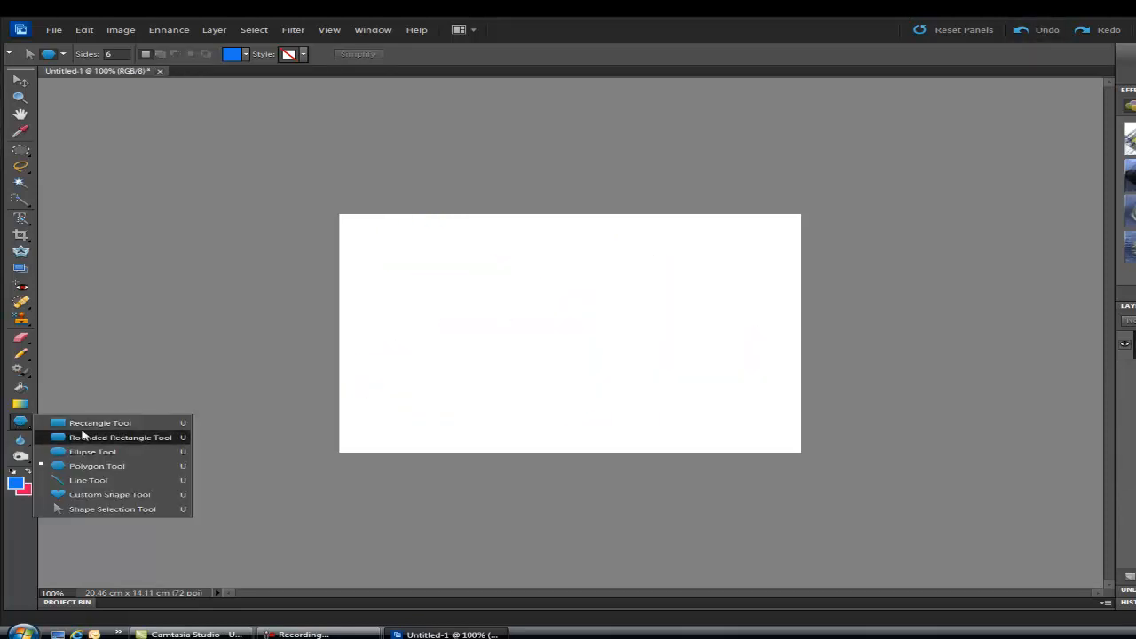
click(89, 480)
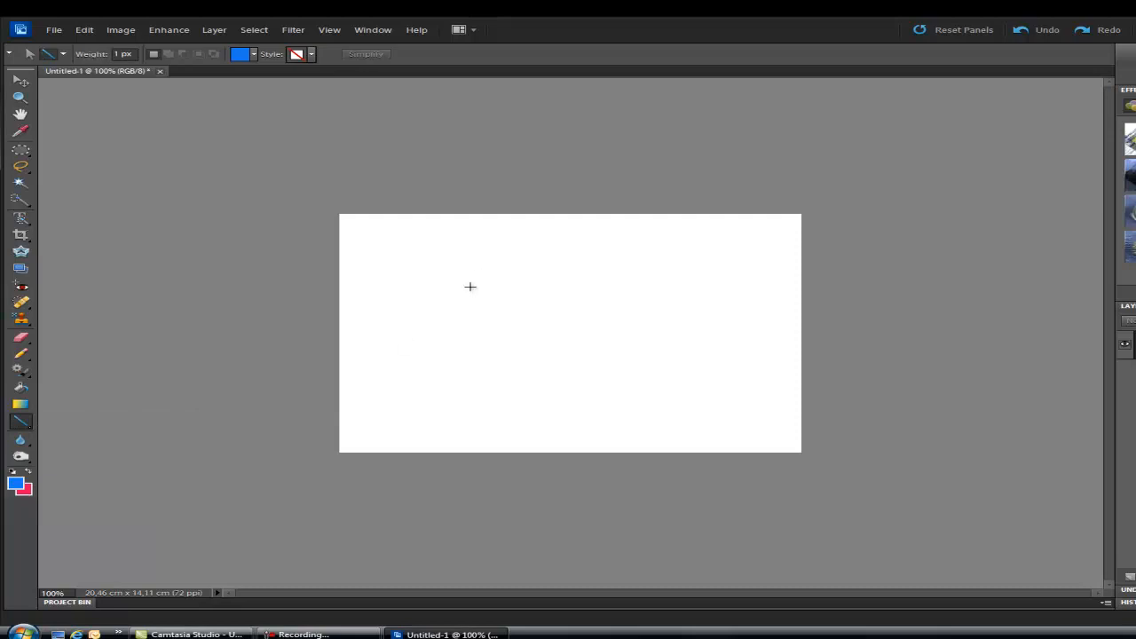
drag(413, 271, 589, 252)
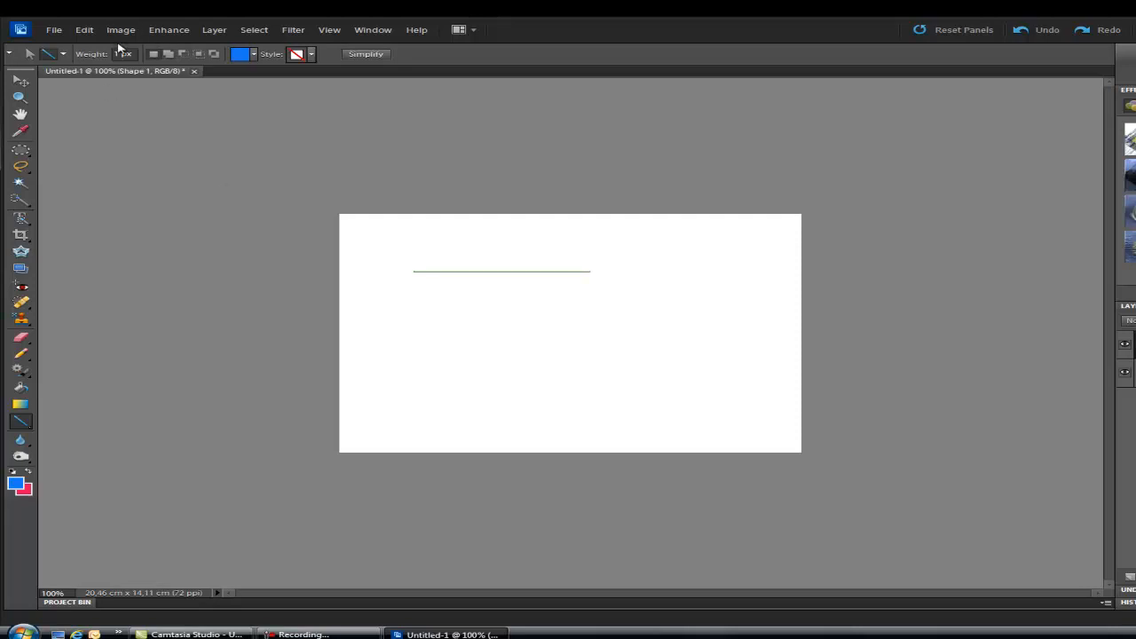
Set the line weight to 10 px and draw a vertical line and a diagonal line below and beside the thin line.
text(10)
drag(511, 308, 506, 418)
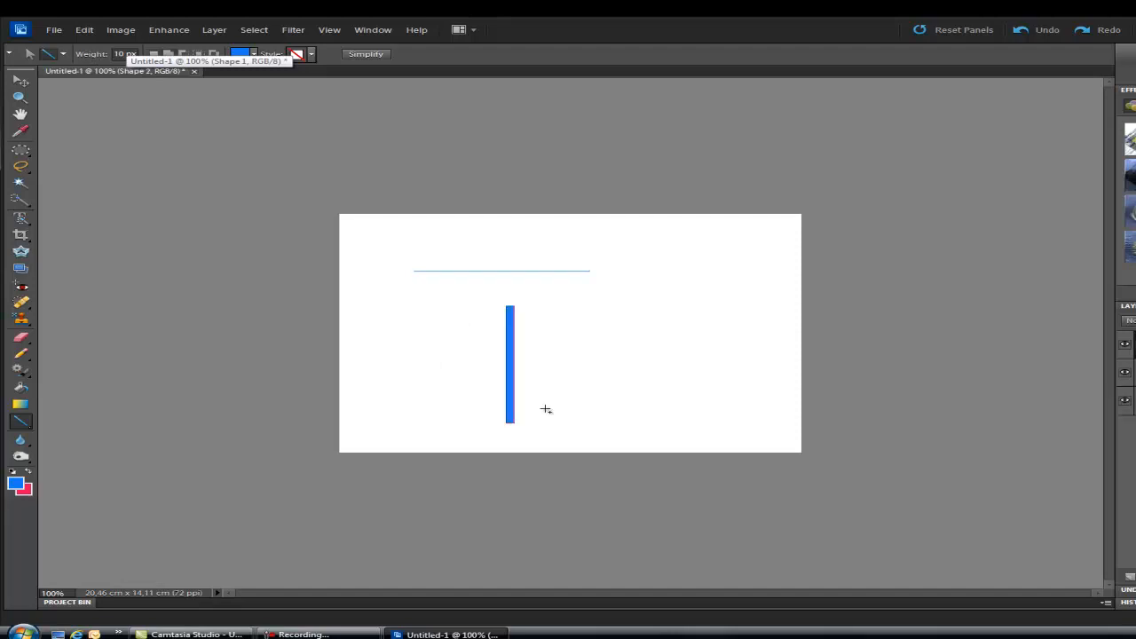
drag(560, 391, 683, 264)
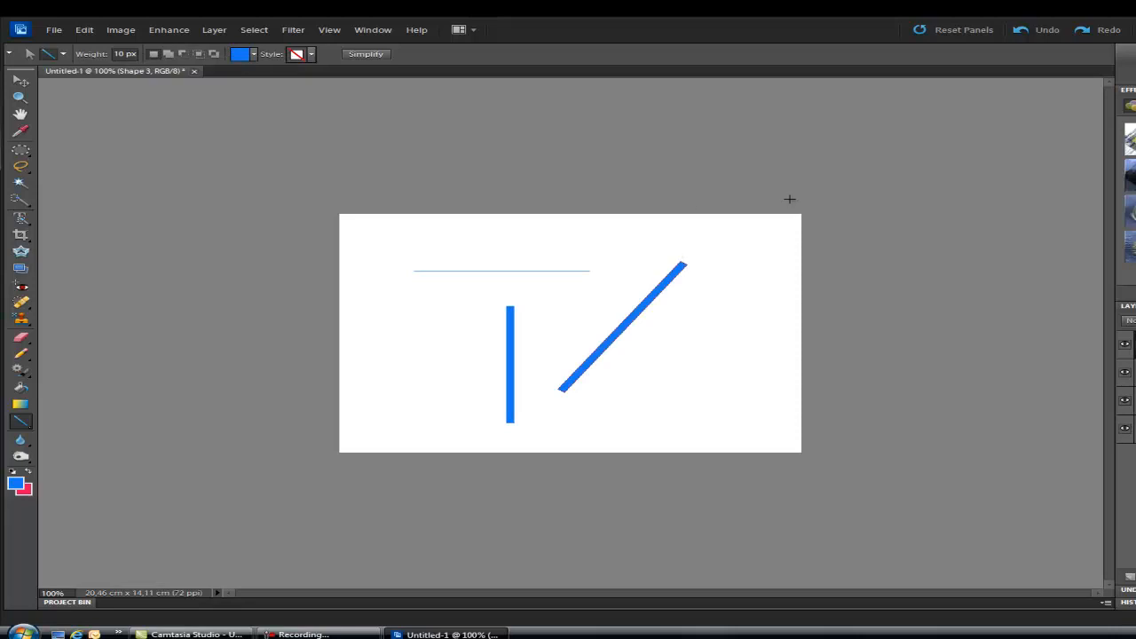
Undo the three lines drawn on the canvas.
click(1034, 31)
click(1034, 31)
click(1034, 31)
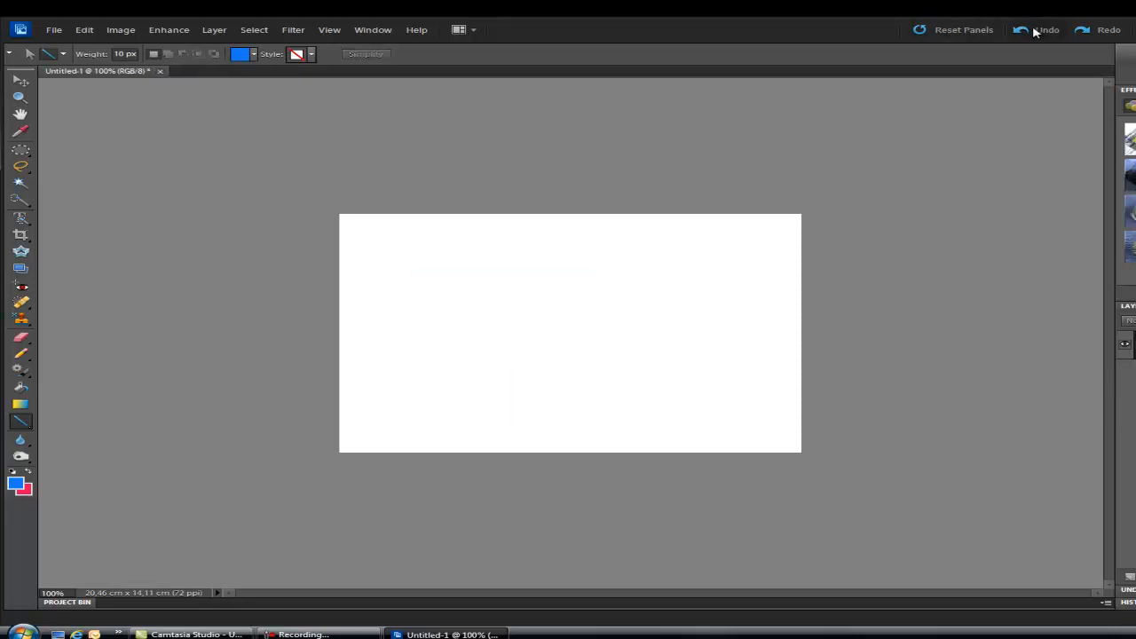
Activate the Custom Shape Tool and load the All Elements Shapes set into its shape picker.
click(22, 423)
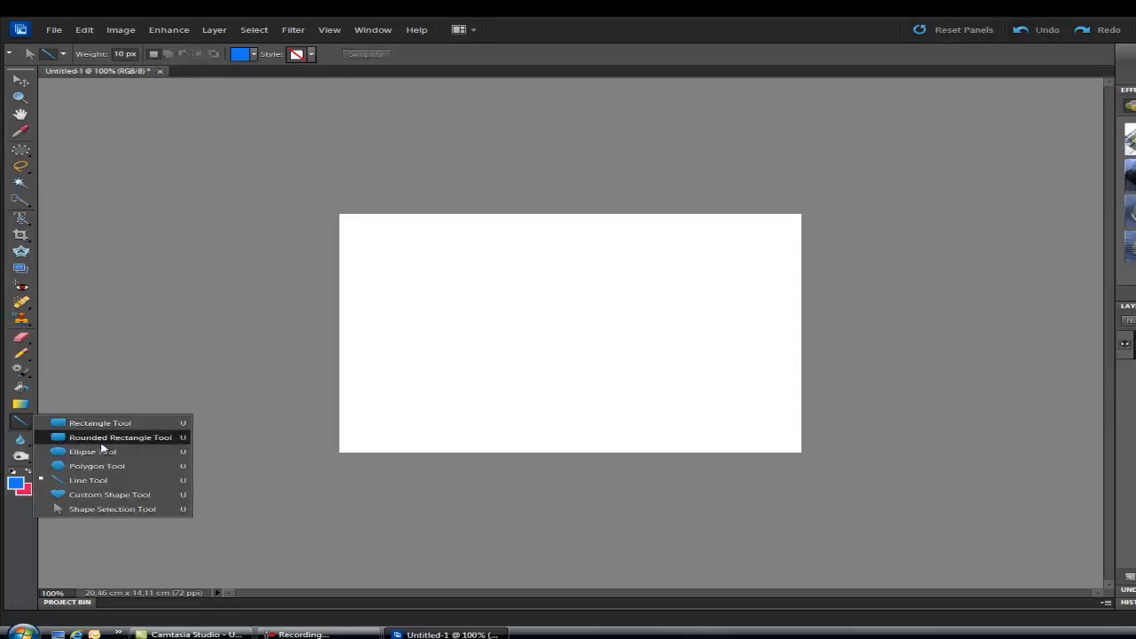
click(110, 494)
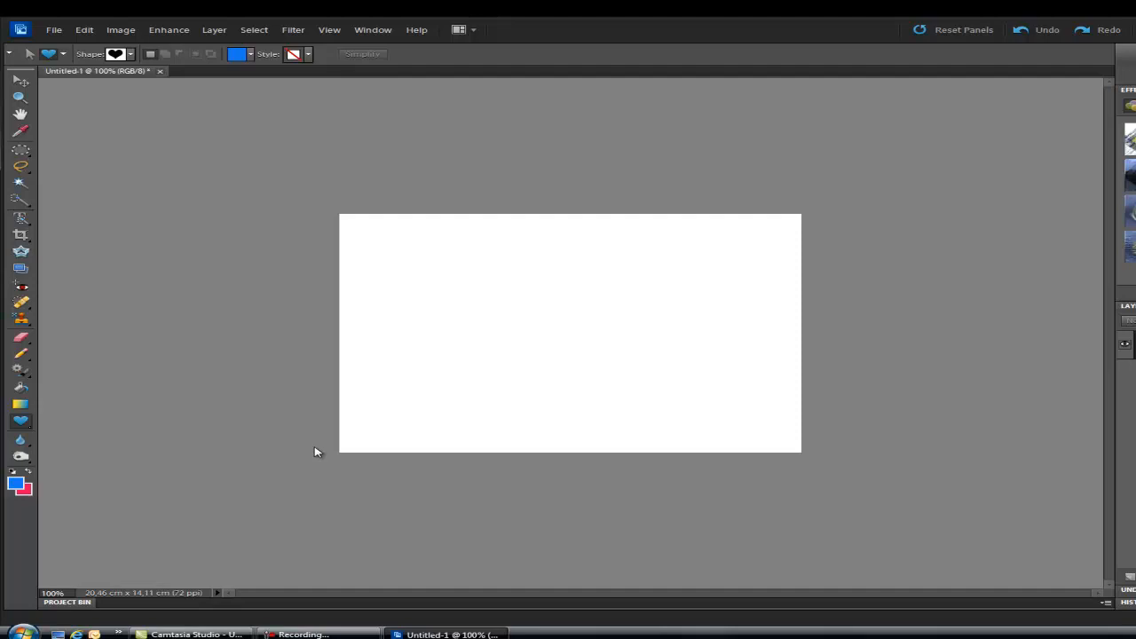
click(130, 54)
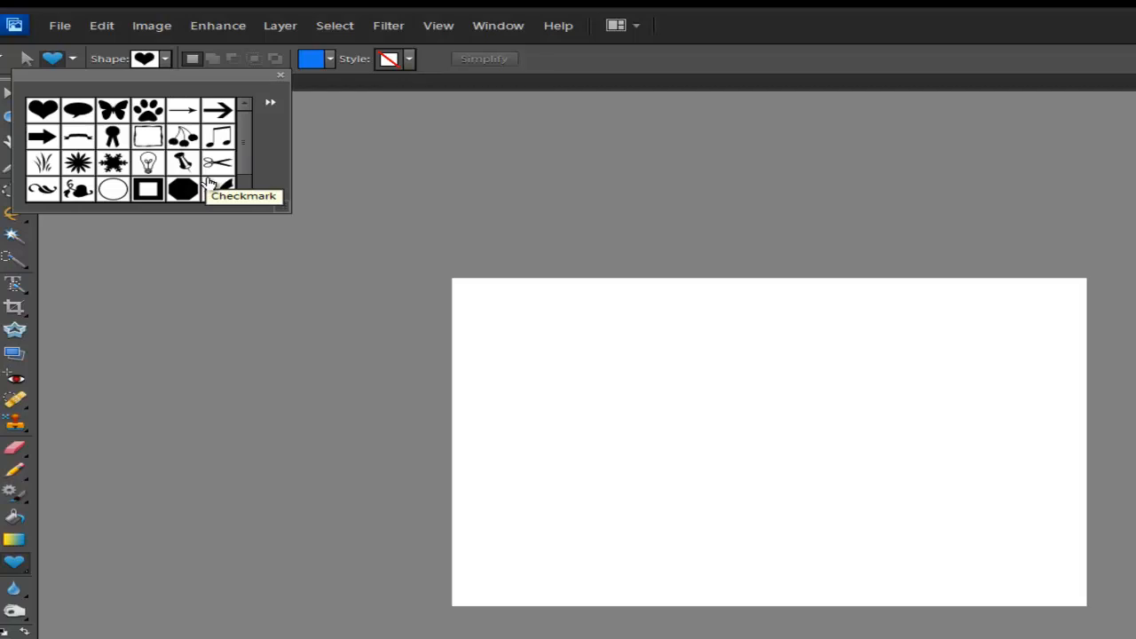
click(269, 103)
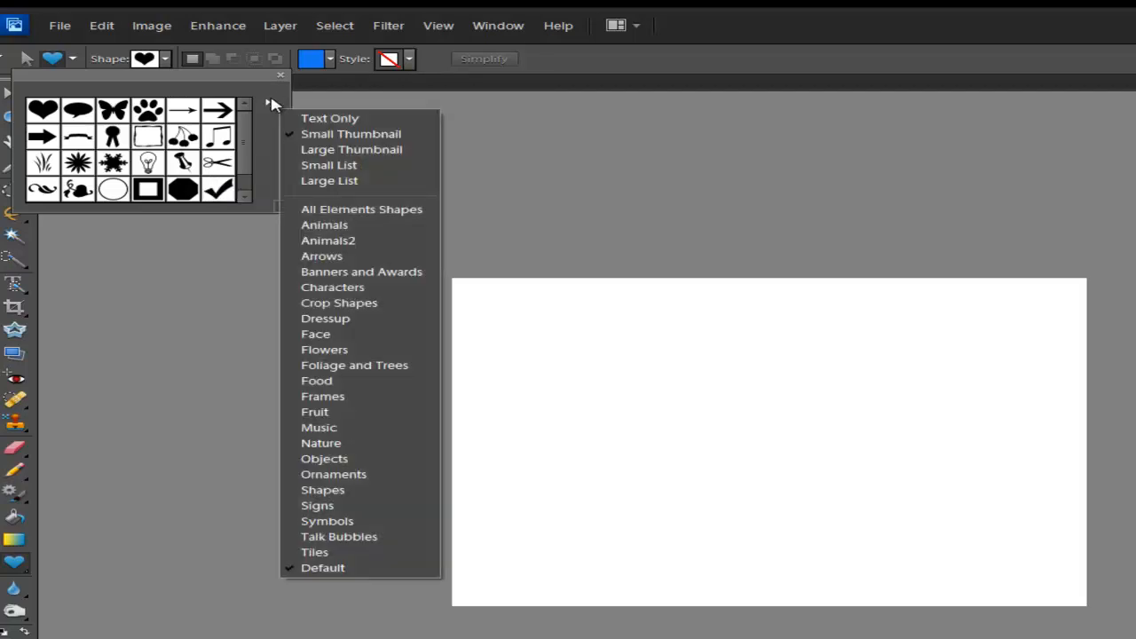
click(375, 210)
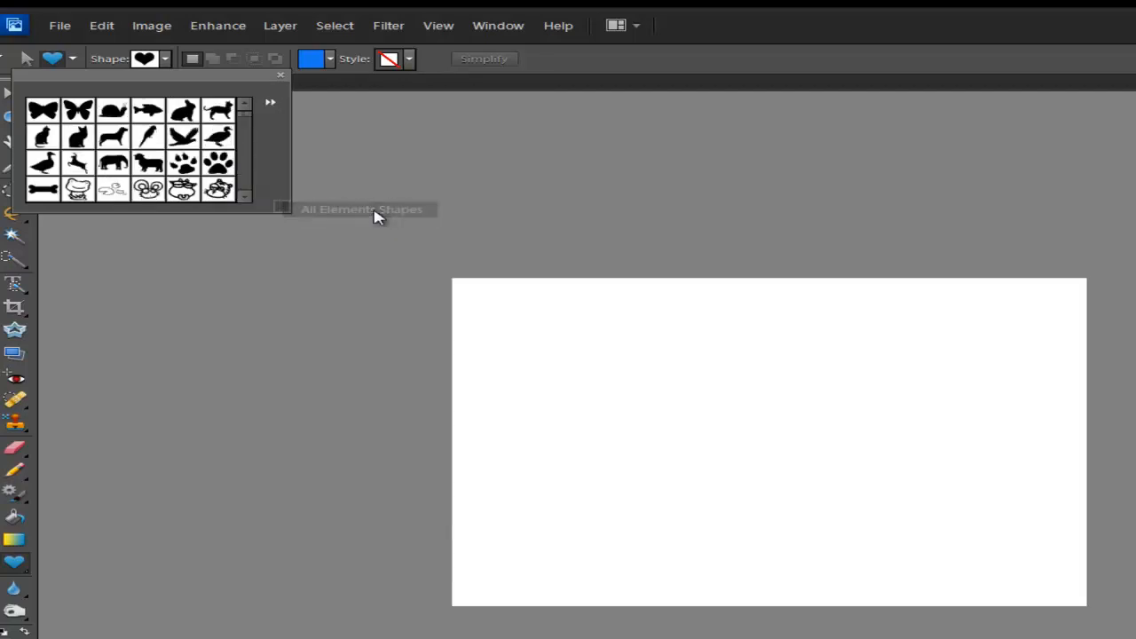
Enlarge the shape picker, choose the Butterfly 1 shape and draw a blue butterfly in the left-centre of the canvas.
mouse_move(247, 117)
mouse_down()
mouse_move(247, 142)
mouse_move(246, 119)
mouse_up()
drag(284, 210, 306, 488)
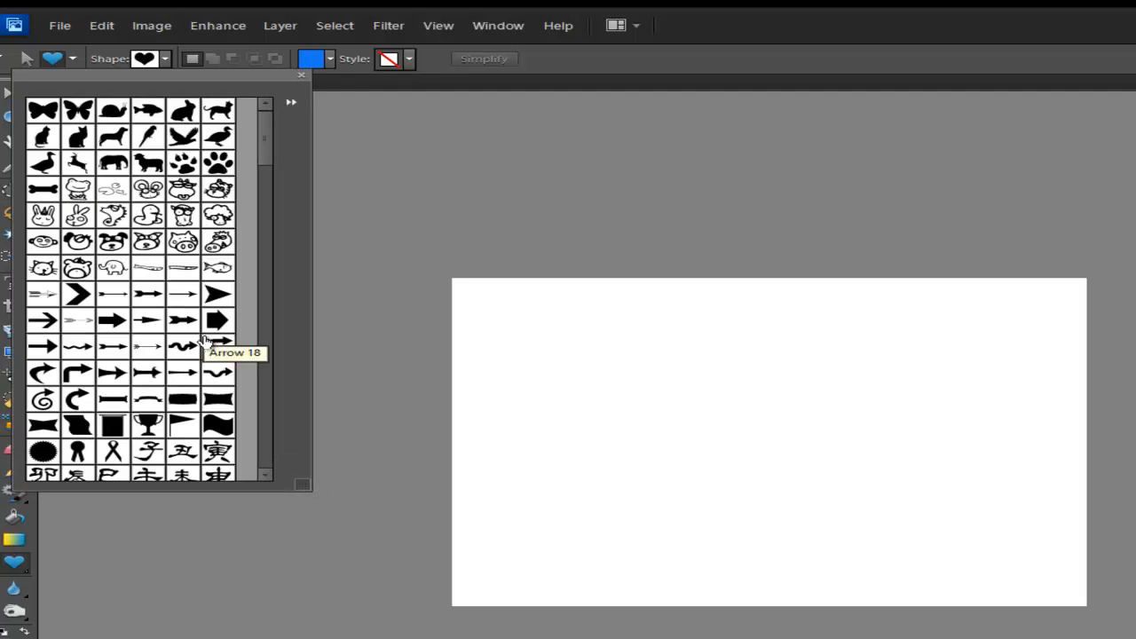
mouse_move(269, 142)
mouse_down()
mouse_move(269, 186)
mouse_move(263, 132)
mouse_up()
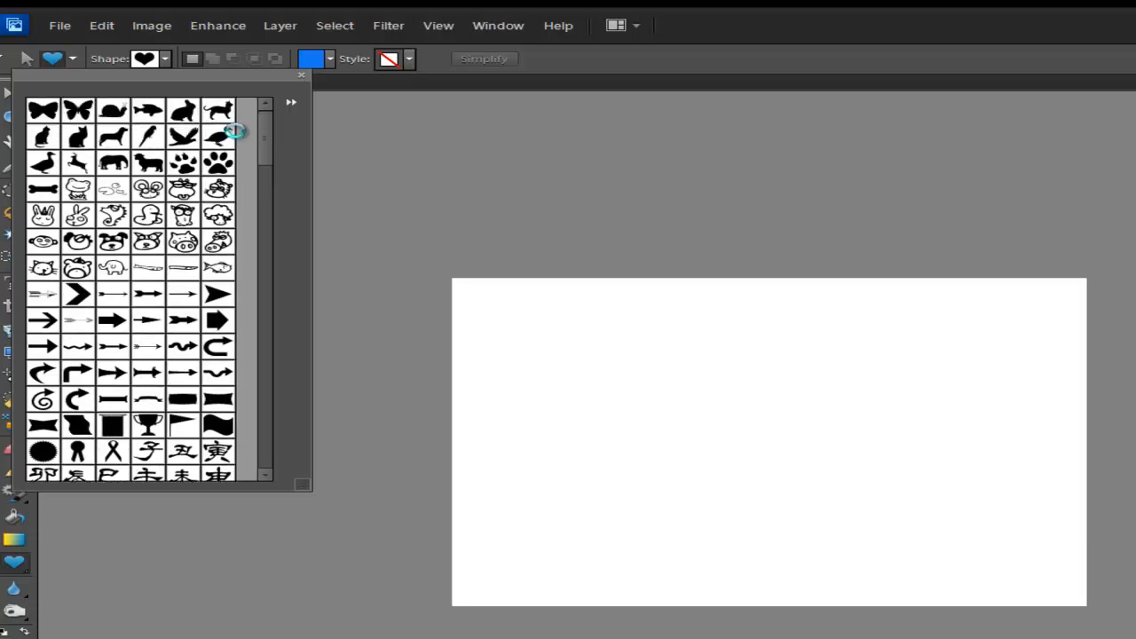
double_click(42, 113)
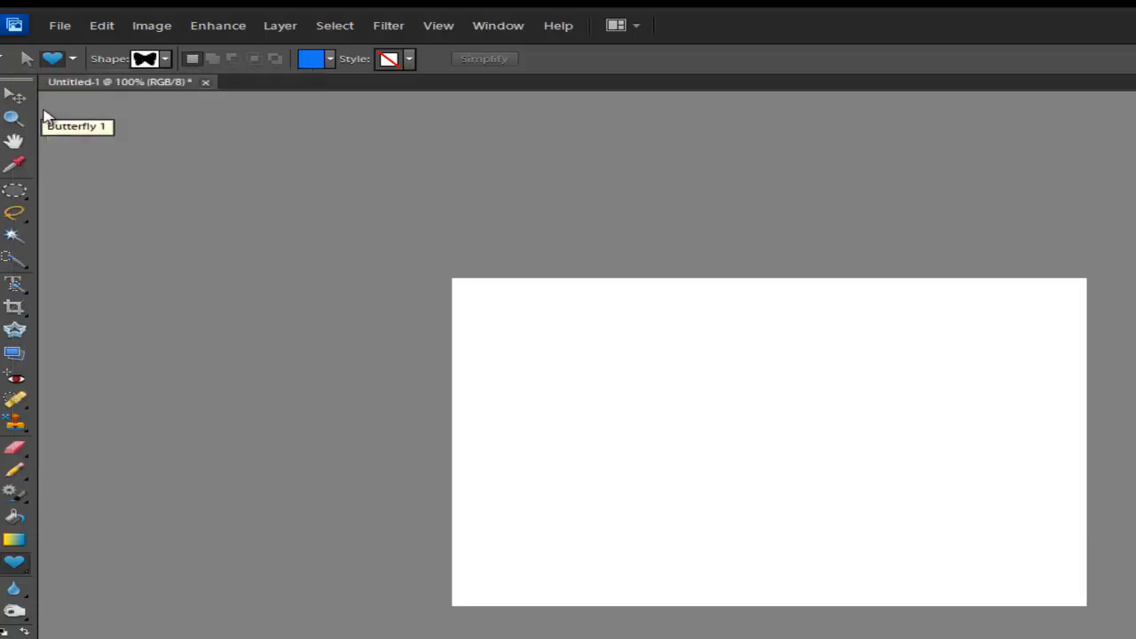
drag(565, 351, 788, 513)
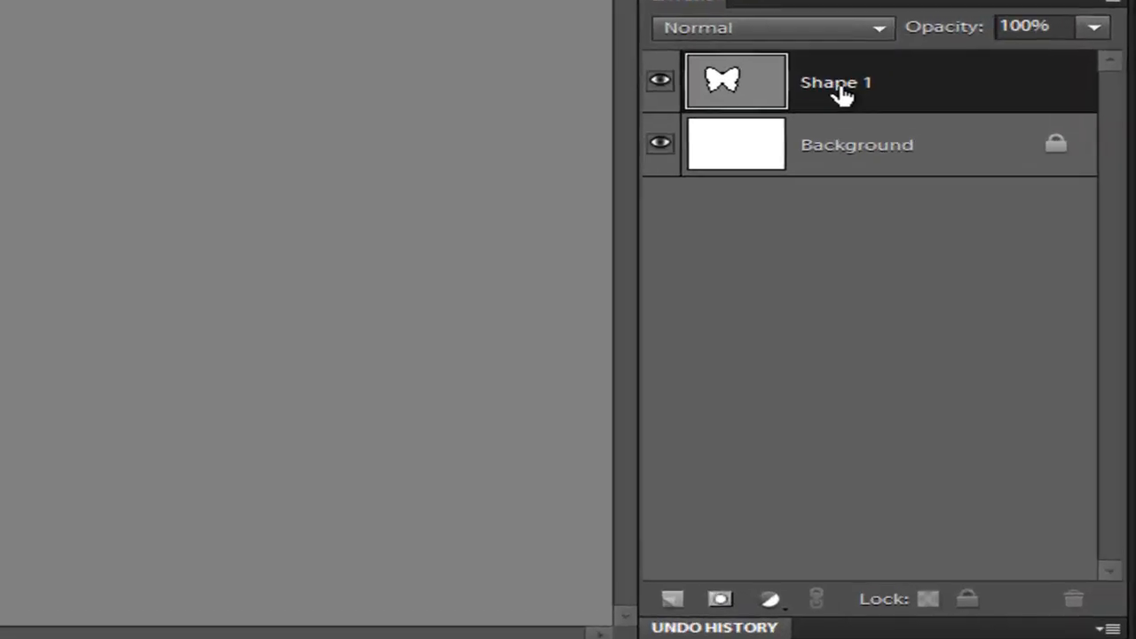
Rename the Shape 1 layer as butterfly.
double_click(1019, 334)
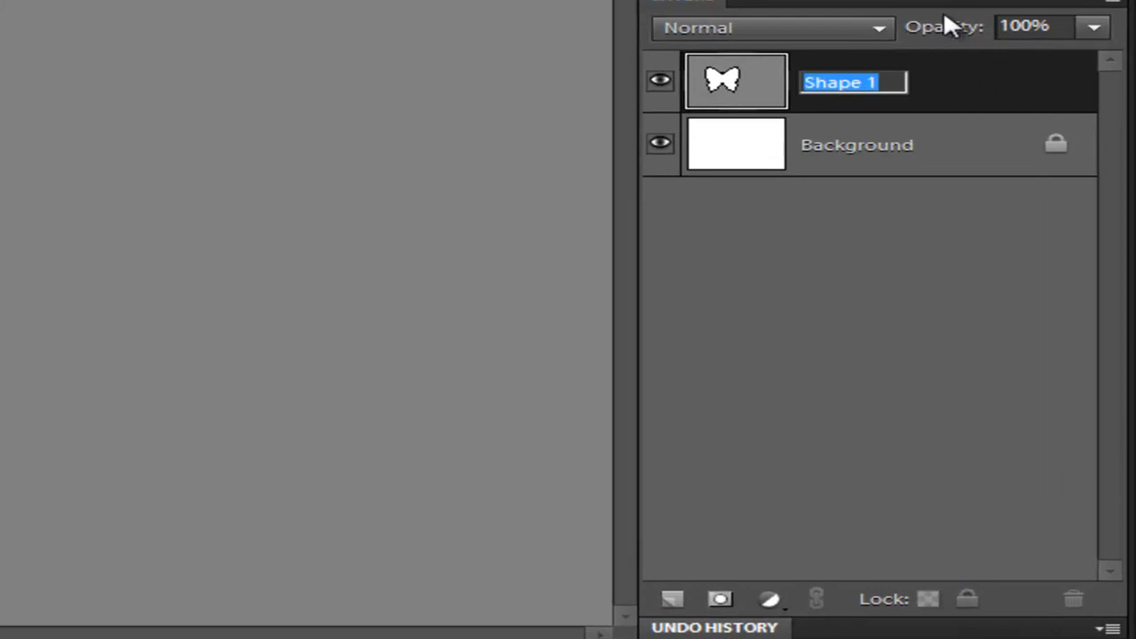
text(butterfly)
key(Return)
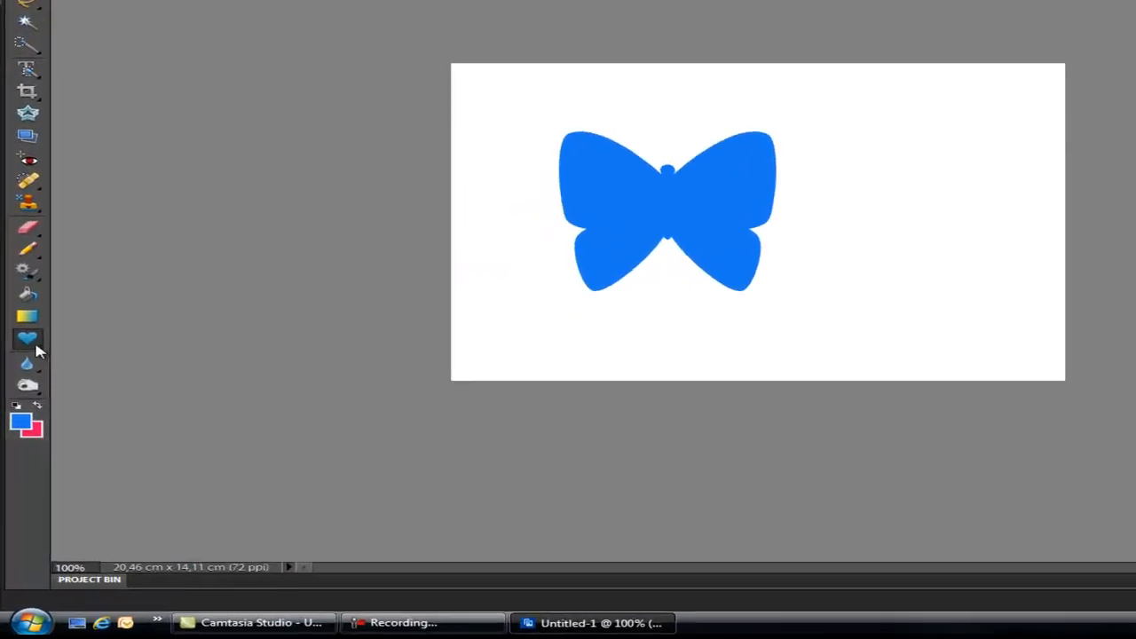
Select the butterfly with the Shape Selection Tool, enlarge it until it nearly fills the canvas height, apply the transformation and deselect the shape.
click(34, 346)
click(169, 455)
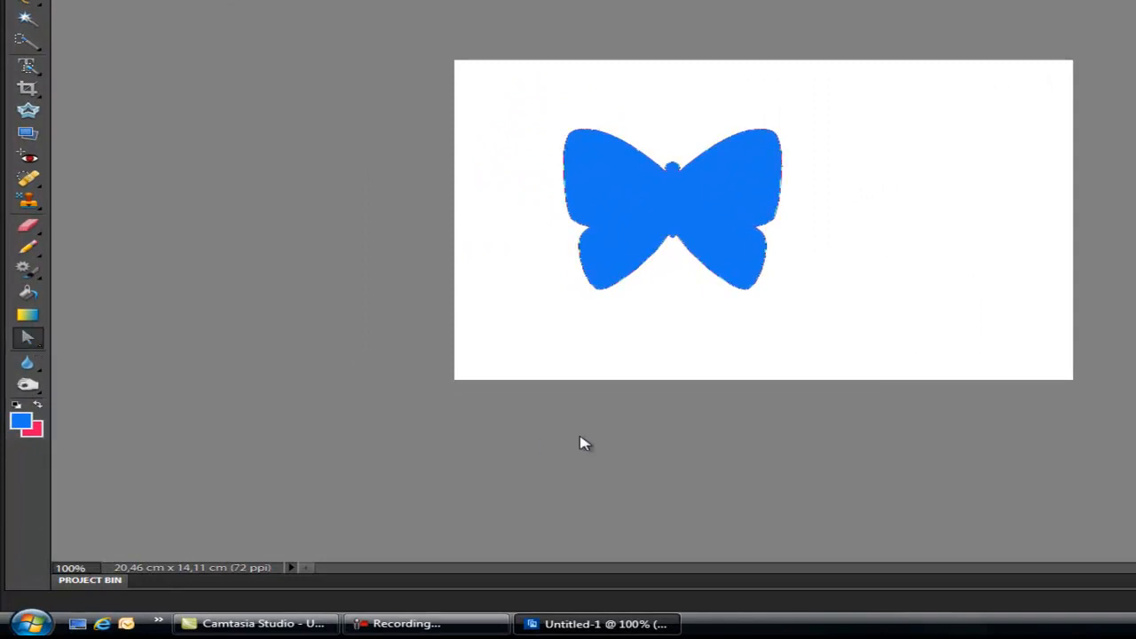
click(737, 252)
drag(781, 290, 883, 340)
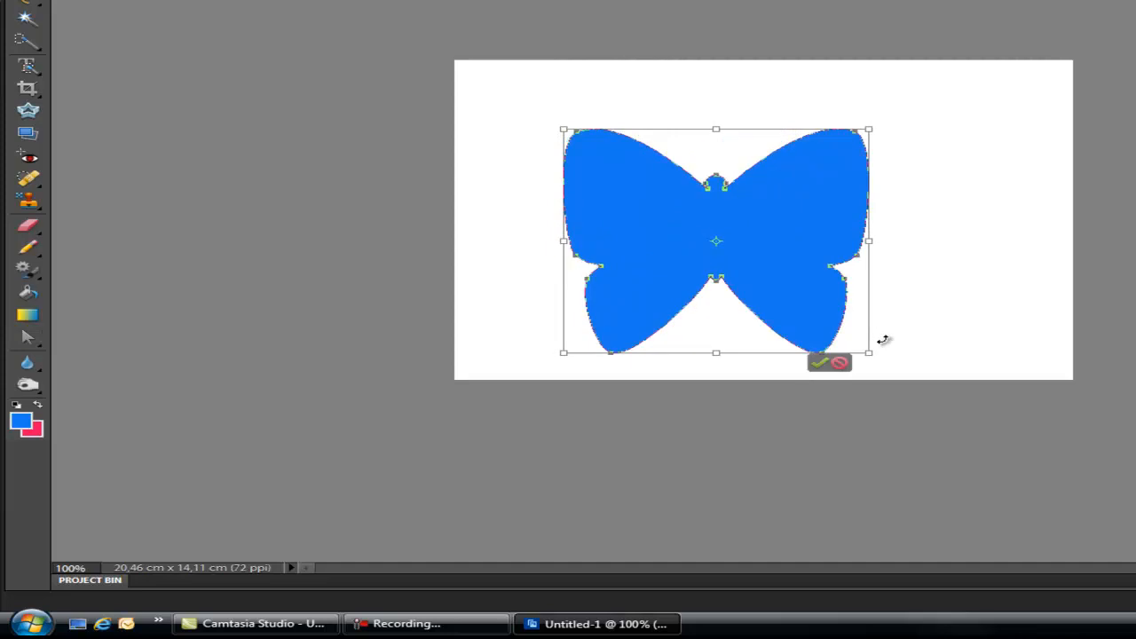
drag(874, 129, 955, 94)
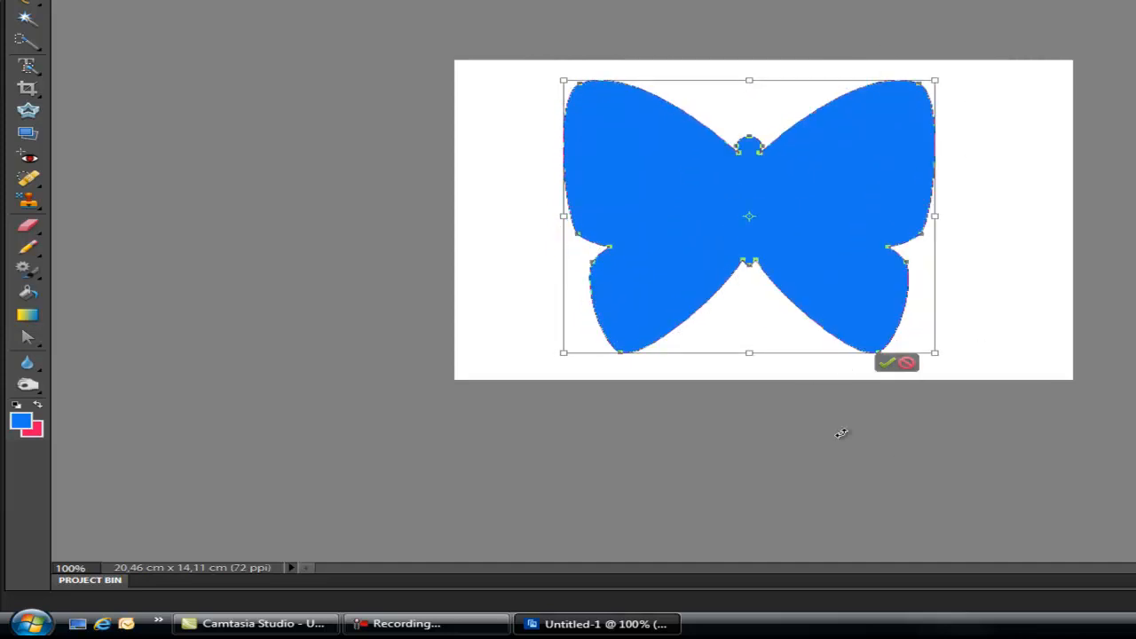
click(887, 363)
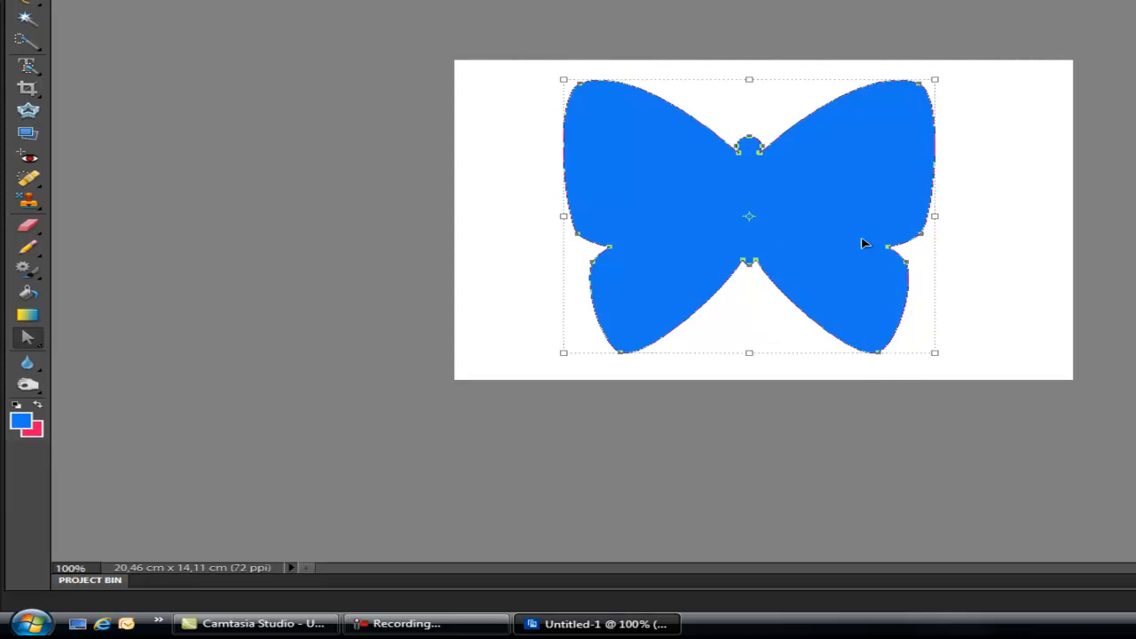
click(1028, 274)
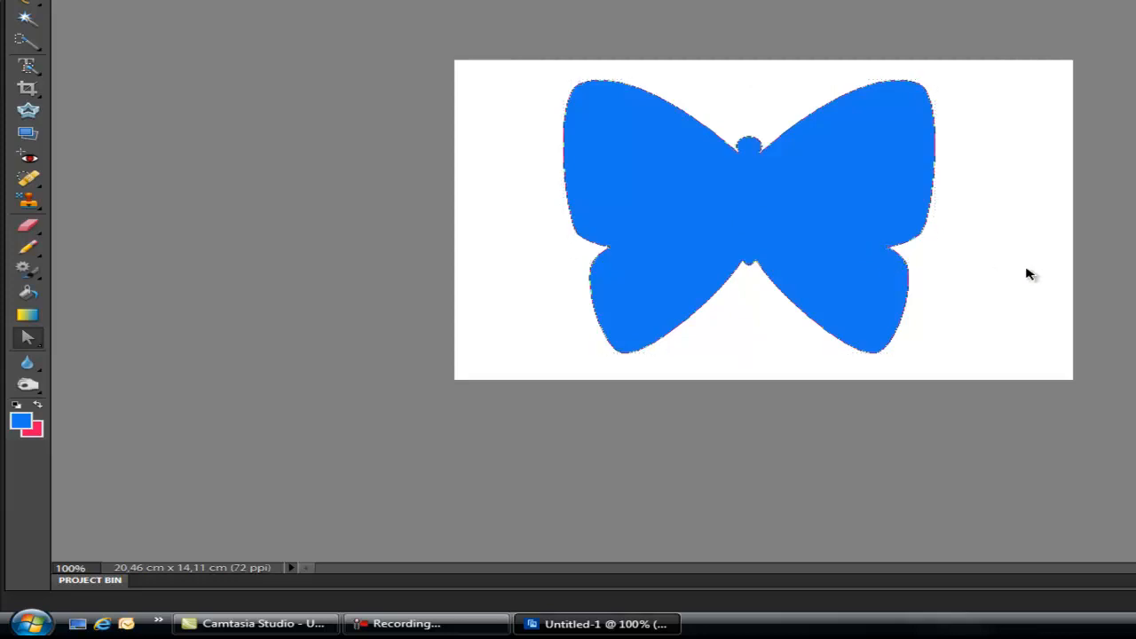